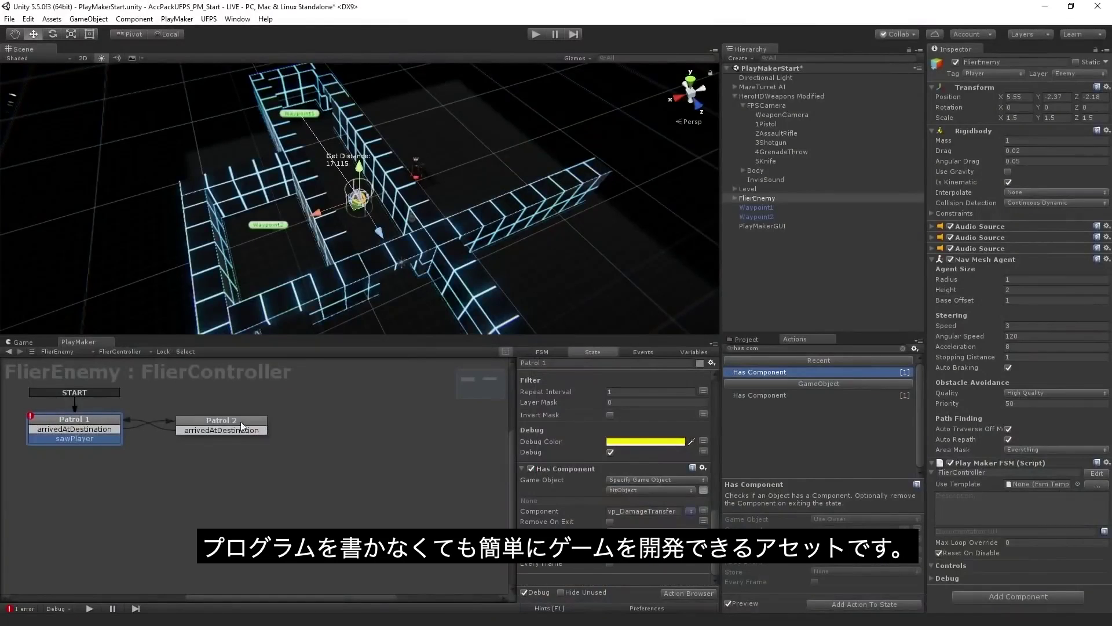
# Add a state named ChasePlayer to the FlierEnemy state machine and connect Patrol 1's sawPlayer transition to it.
pyautogui.rightClick(148, 458)
pyautogui.click(182, 464)
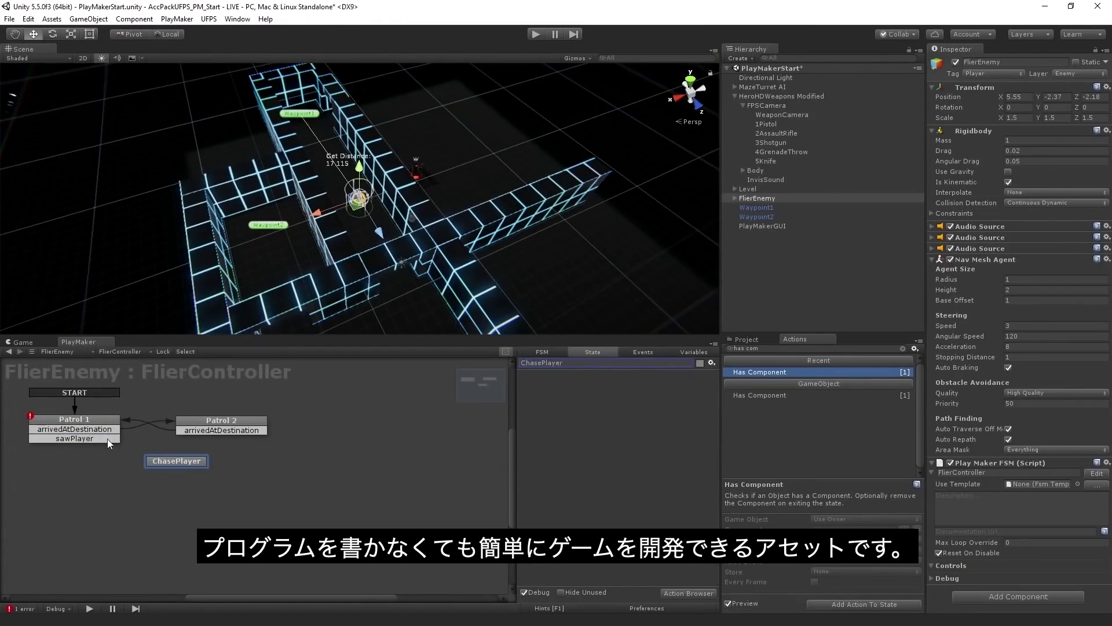
pyautogui.moveTo(106, 440); pyautogui.dragTo(190, 470)
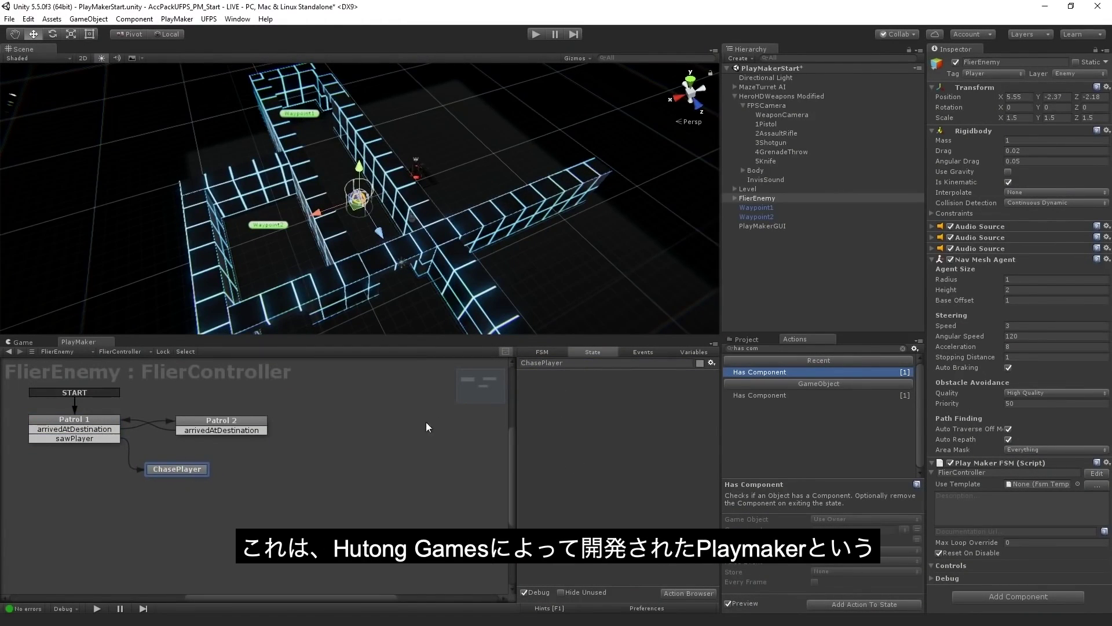
# Copy Patrol 1's Get Property, Set Property, Get Distance and Float Compare actions into ChasePlayer and target HeroHDWeapons Modified.
pyautogui.click(98, 418)
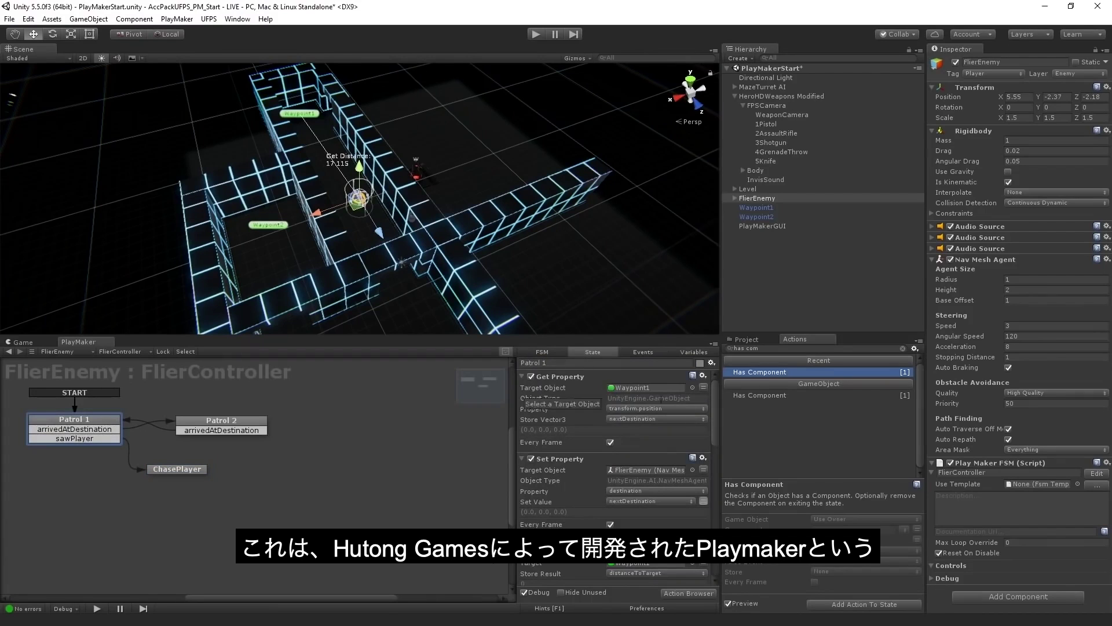
pyautogui.scroll(-5, 580, 513)
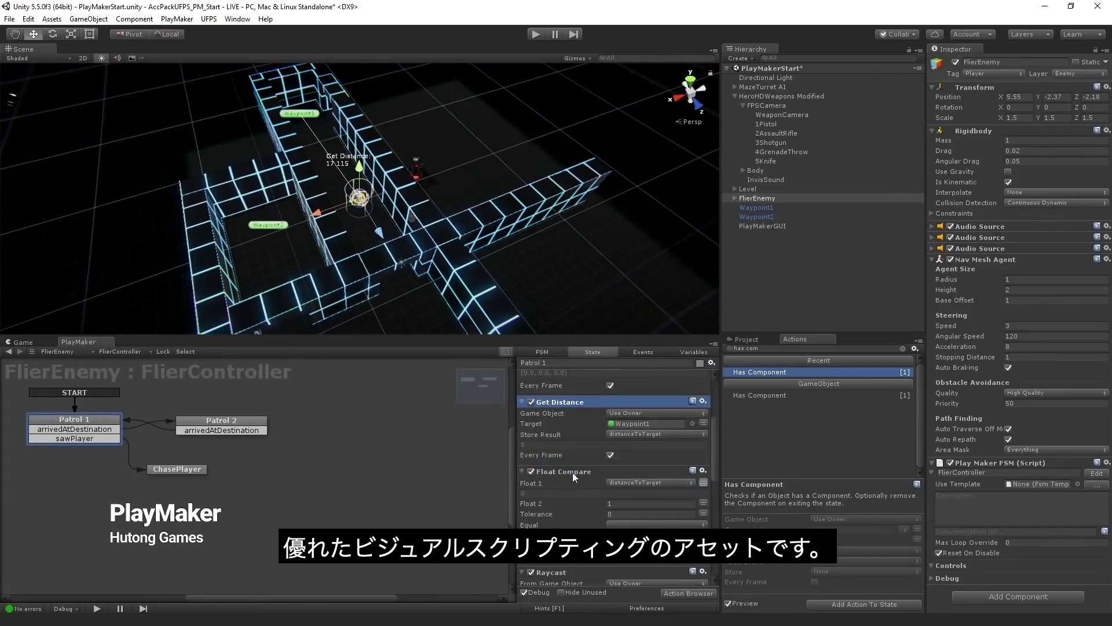
pyautogui.keyDown('ctrl'); pyautogui.click(569, 475); pyautogui.keyUp('ctrl')
pyautogui.scroll(-3, 636, 503)
pyautogui.scroll(8, 636, 503)
pyautogui.click(703, 377)
pyautogui.click(800, 430)
pyautogui.click(196, 471)
pyautogui.click(711, 363)
pyautogui.click(765, 385)
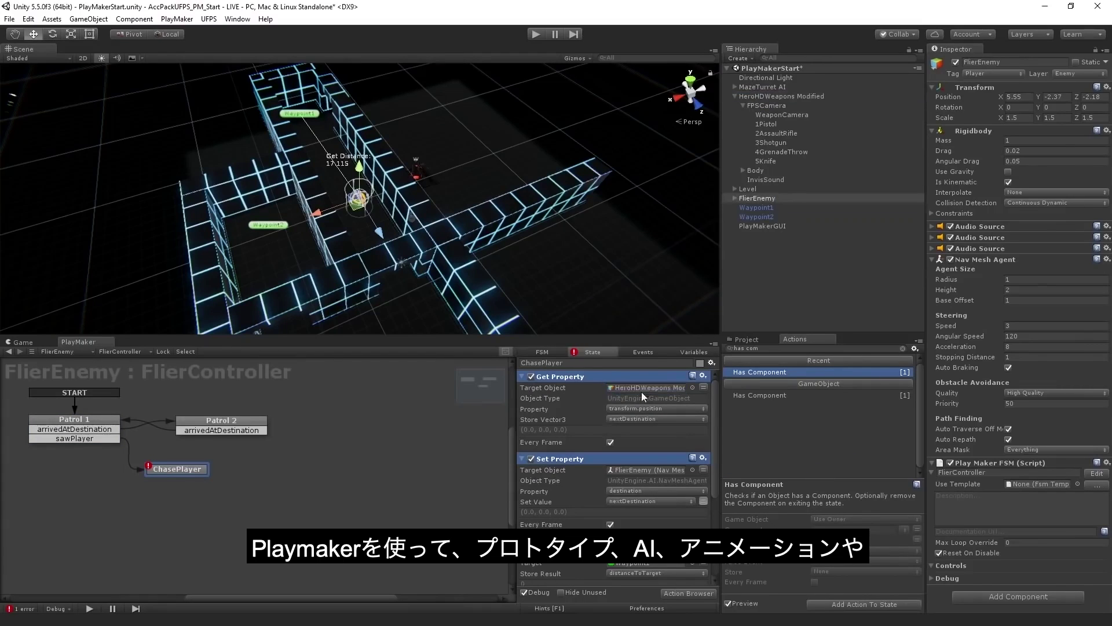
pyautogui.scroll(-3, 368, 275)
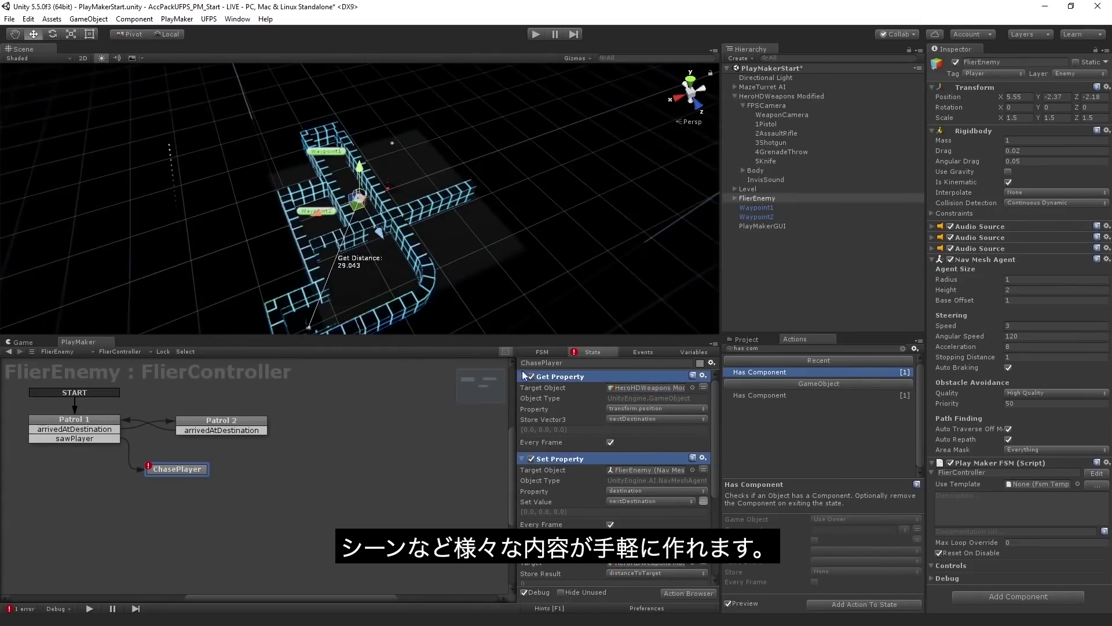
pyautogui.scroll(-5, 620, 475)
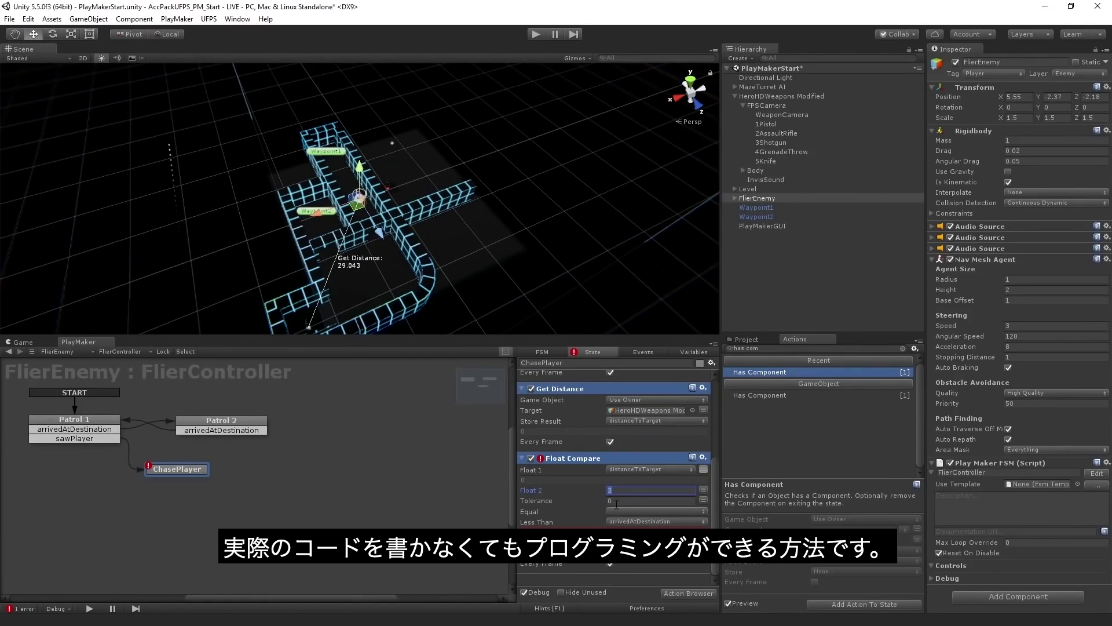
# Add a state named Explode and connect ChasePlayer's arrivedAtDestination transition to it.
pyautogui.rightClick(308, 474)
pyautogui.click(324, 479)
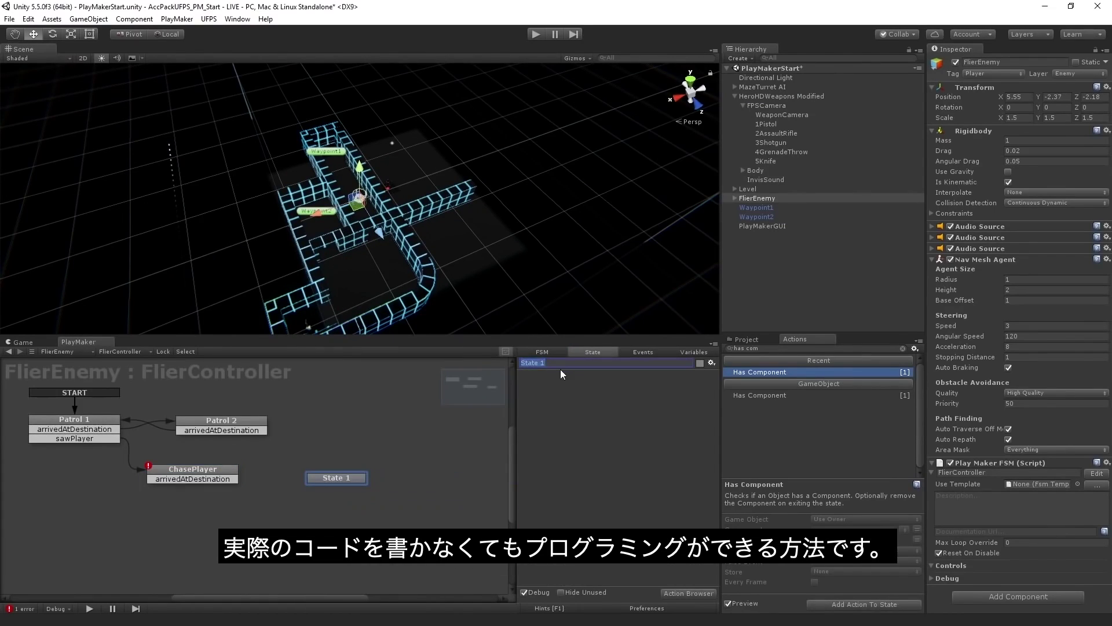
pyautogui.write('Explode')
pyautogui.moveTo(197, 479); pyautogui.dragTo(301, 498)
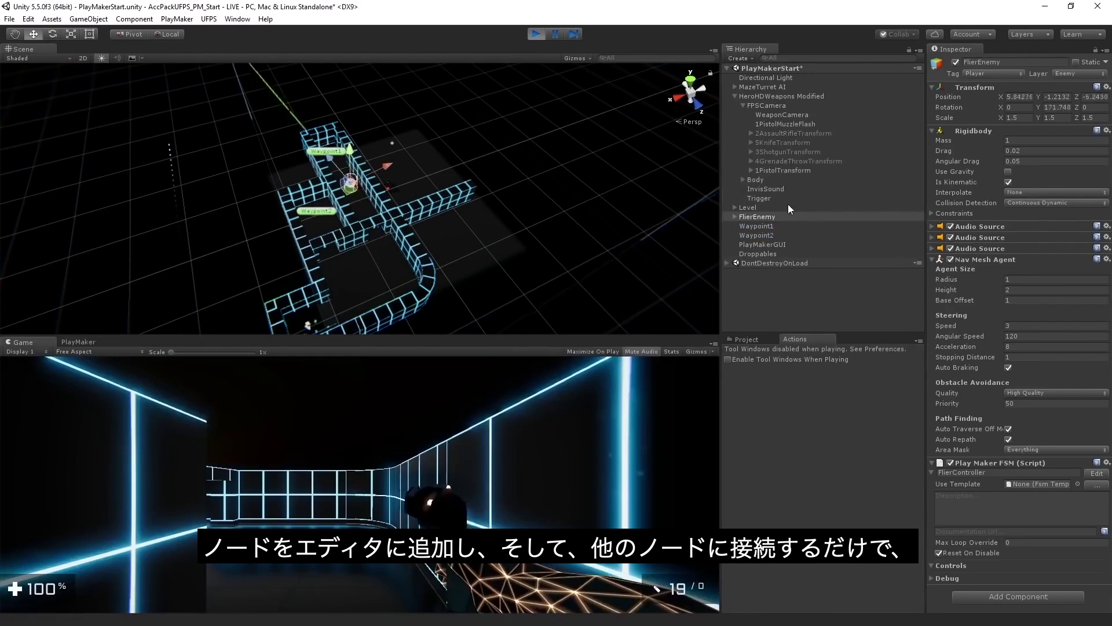
# Playtest the maze level, inspecting the player's Trigger object and moving around the flying enemy.
pyautogui.click(776, 198)
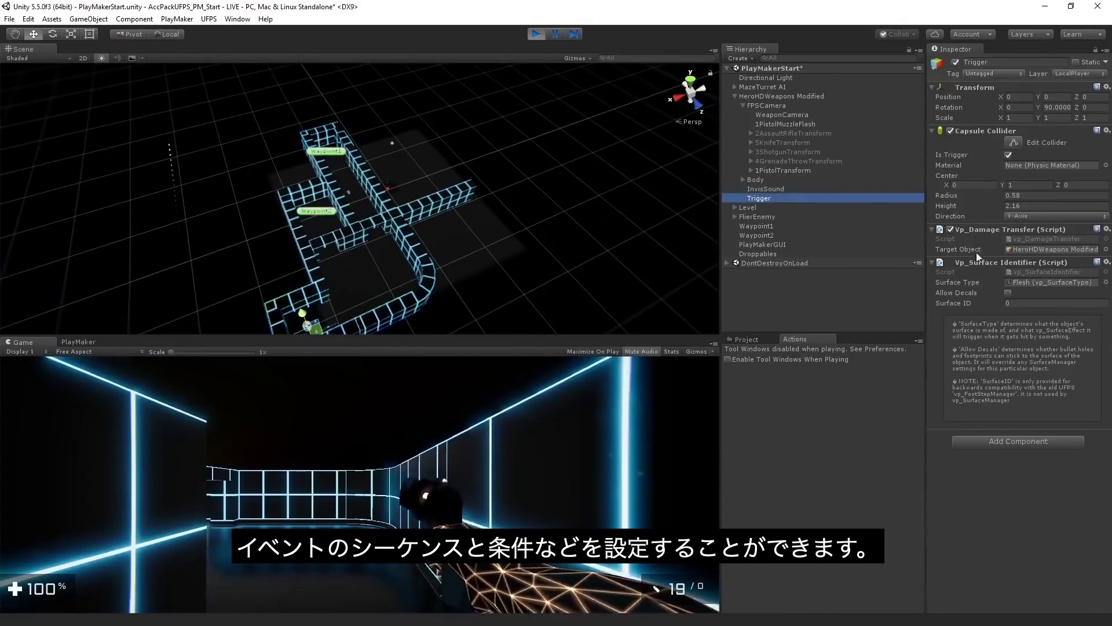
pyautogui.click(565, 449)
pyautogui.press('w')
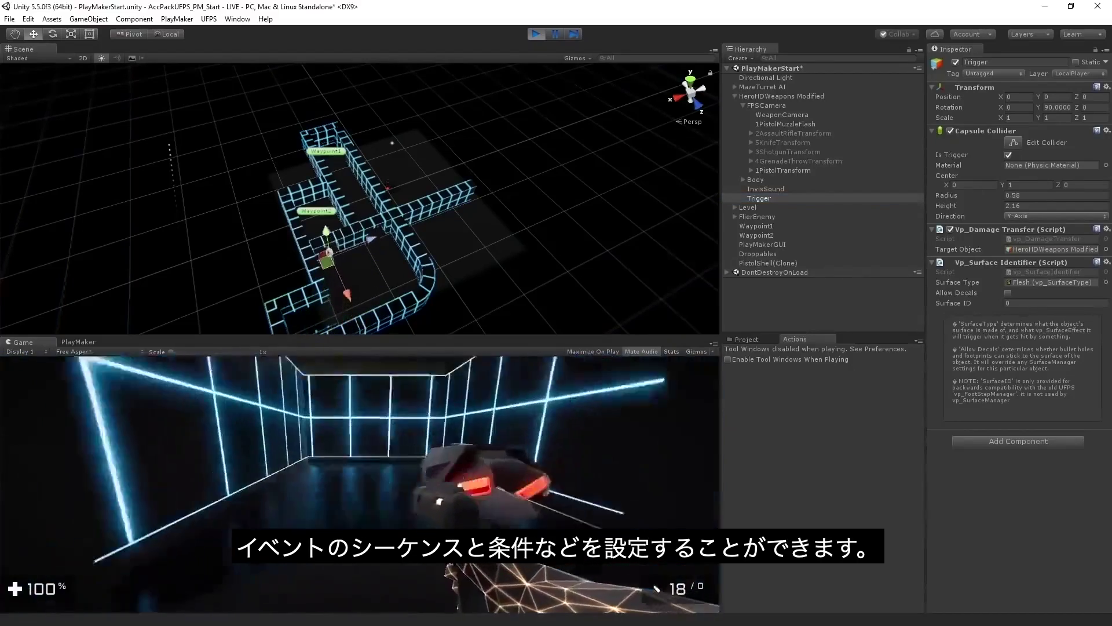
pyautogui.press('d')
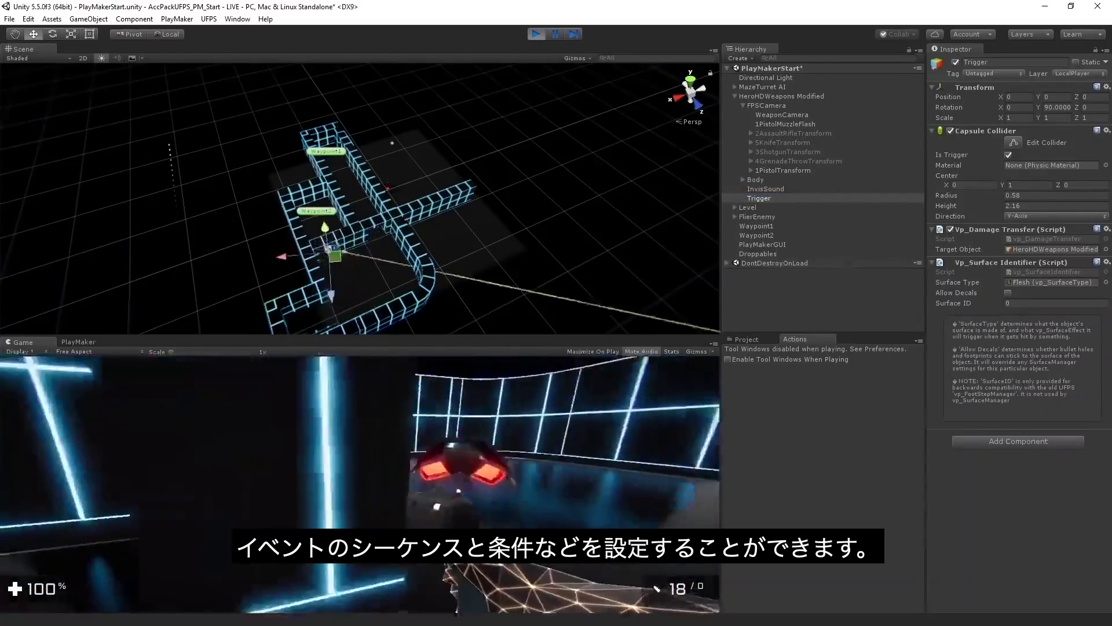
# Display FlierEnemy's state machine during play and dock the PlayMaker window beside the Scene view.
pyautogui.click(75, 342)
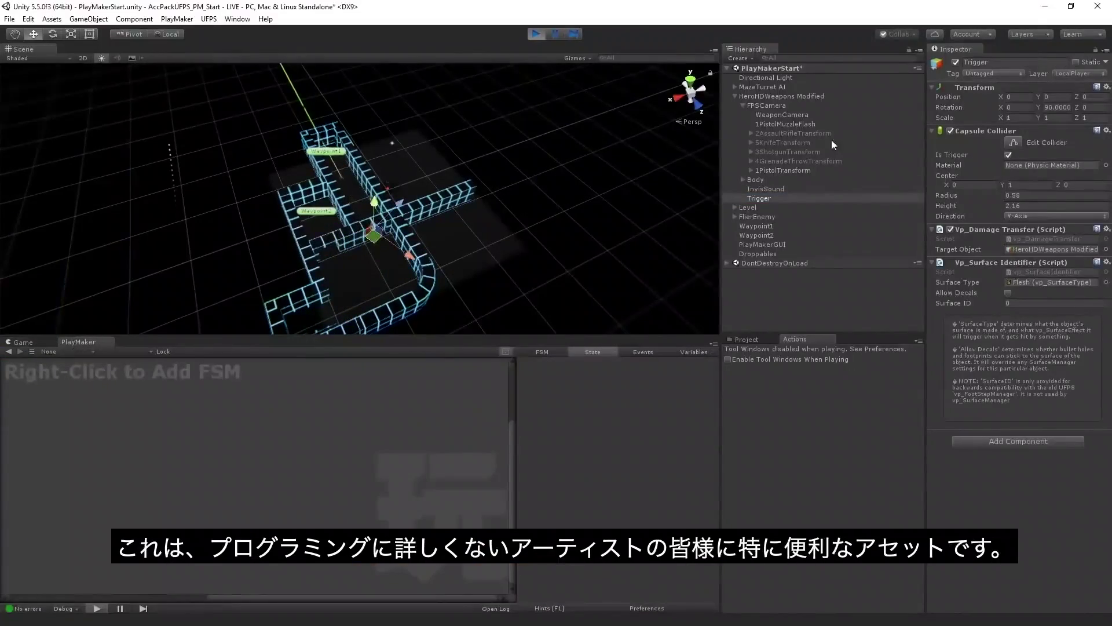
pyautogui.click(773, 217)
pyautogui.click(427, 443)
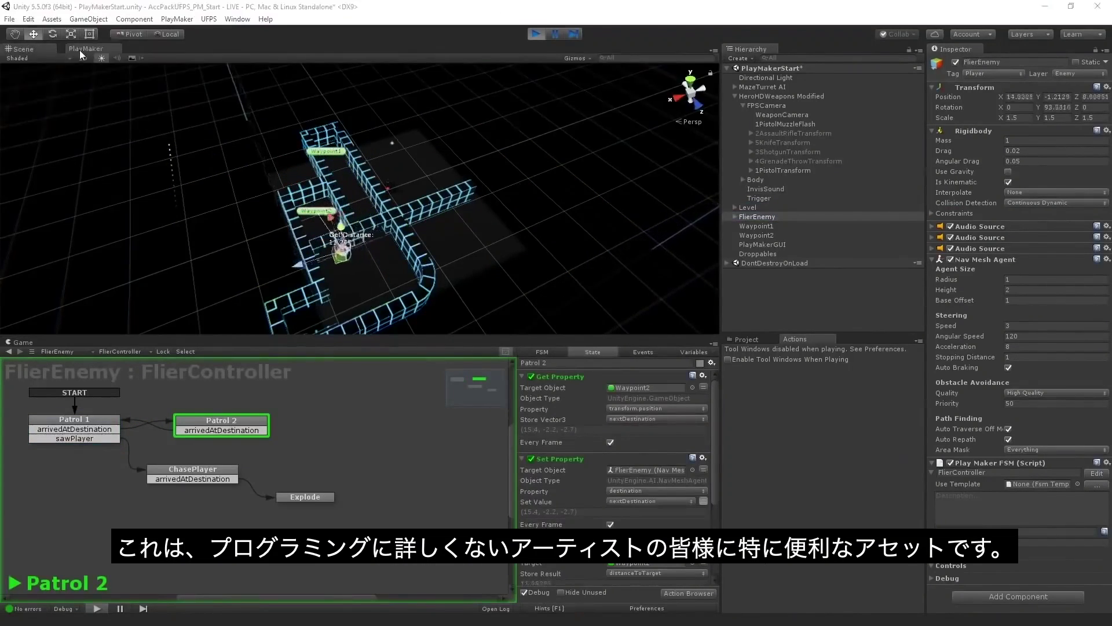
pyautogui.moveTo(78, 50); pyautogui.dragTo(79, 50)
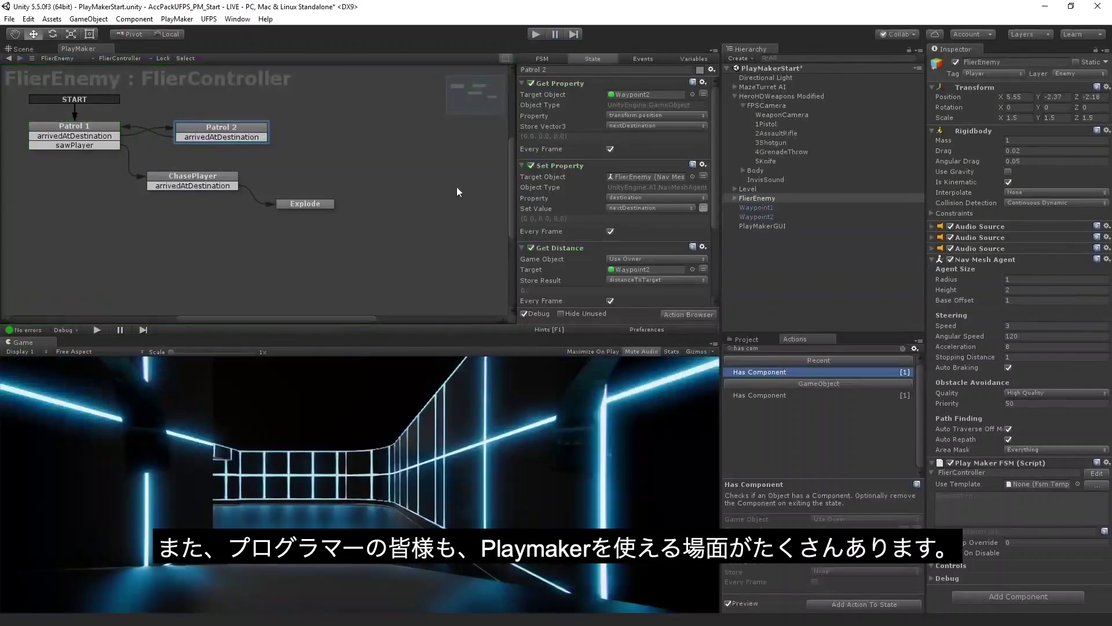
# Enable Every Frame on Patrol 1's Has Component action and playtest the enemy's patrol behaviour.
pyautogui.click(75, 127)
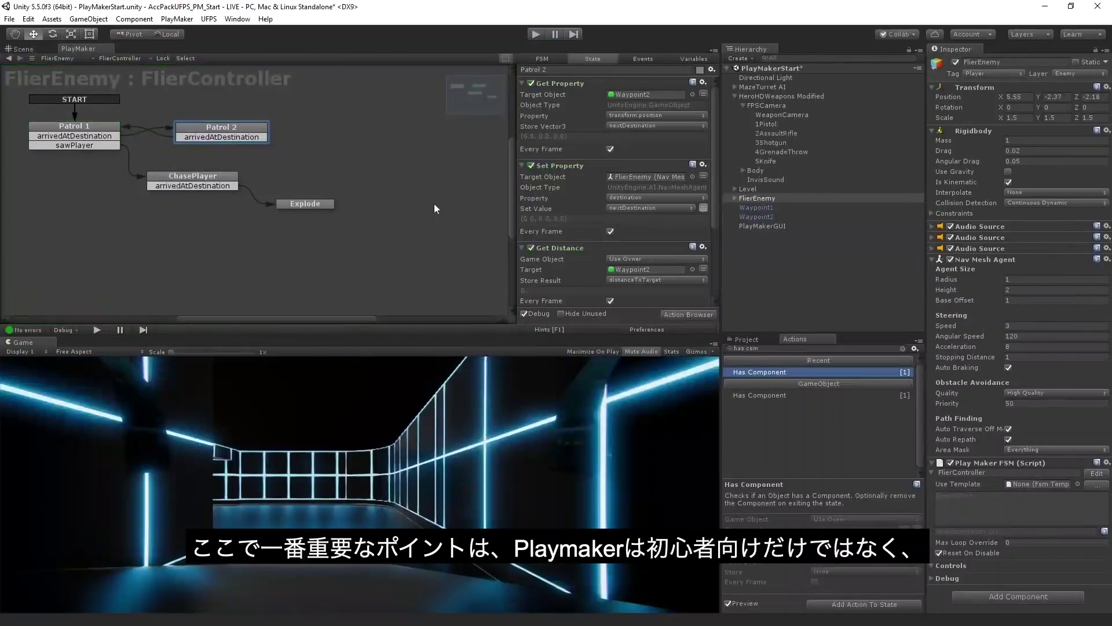
pyautogui.scroll(-9, 586, 176)
pyautogui.scroll(-1, 630, 216)
pyautogui.scroll(-5, 631, 216)
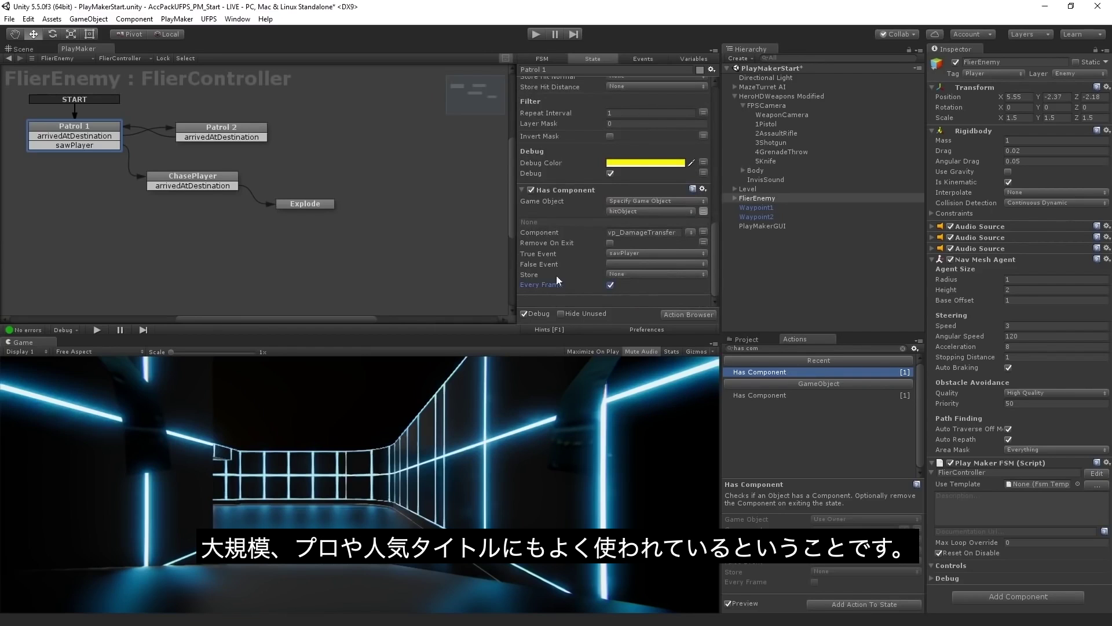
pyautogui.click(388, 482)
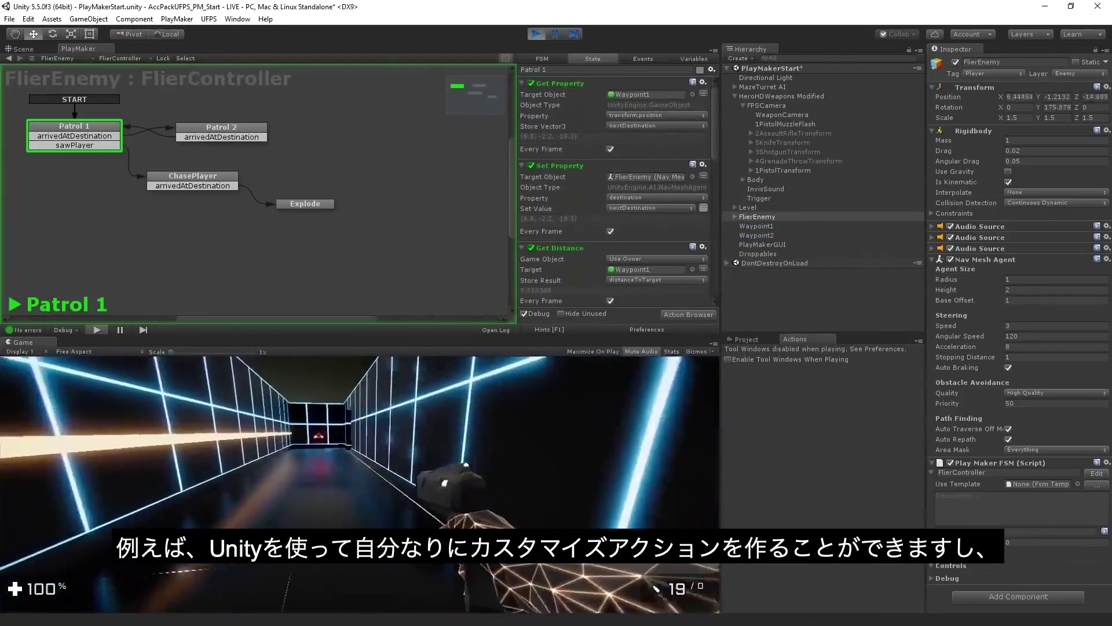
pyautogui.hotkey('ctrl', 'p')
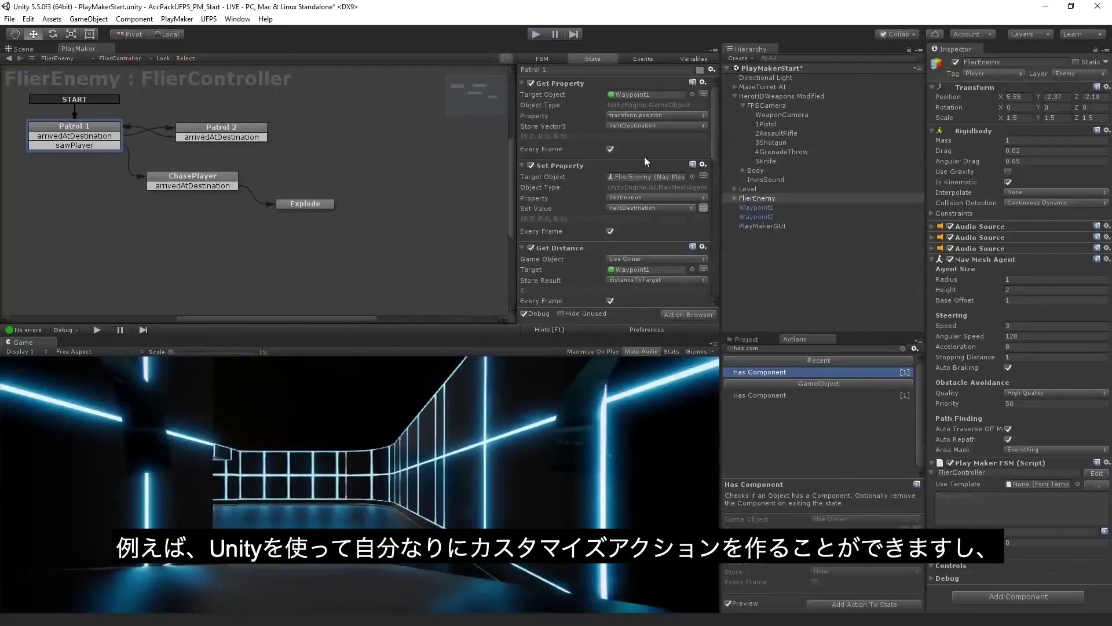
# Copy the Has Component action from Patrol 1 and paste it at the end of Patrol 2's actions.
pyautogui.scroll(-10, 604, 186)
pyautogui.click(561, 189)
pyautogui.click(704, 188)
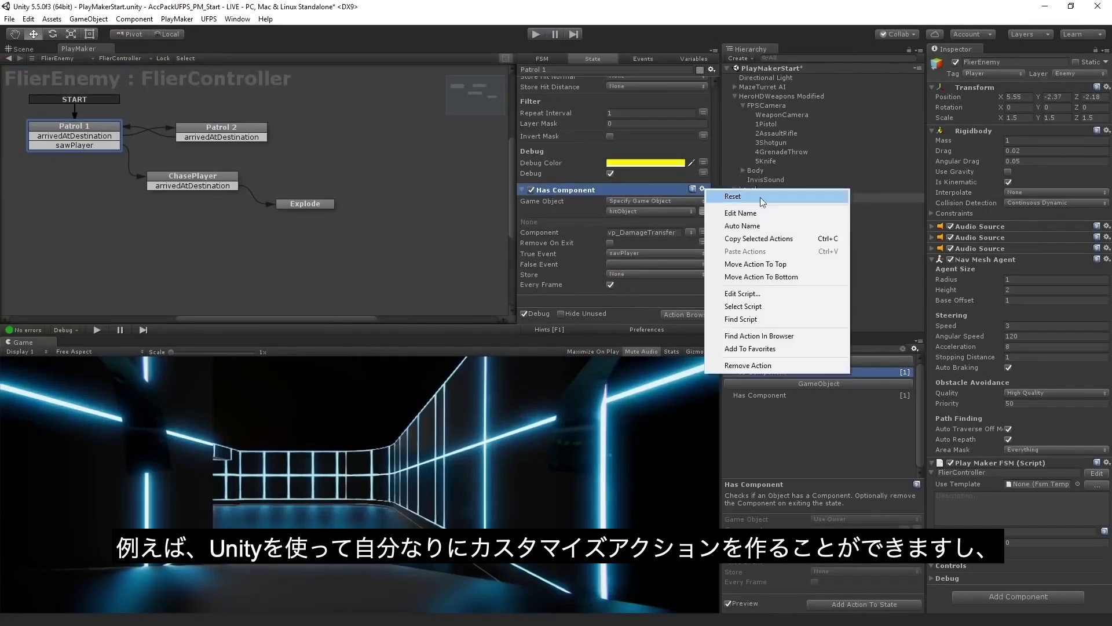
pyautogui.click(740, 239)
pyautogui.click(230, 131)
pyautogui.scroll(-4, 693, 194)
pyautogui.click(703, 198)
pyautogui.click(839, 285)
pyautogui.scroll(-10, 655, 248)
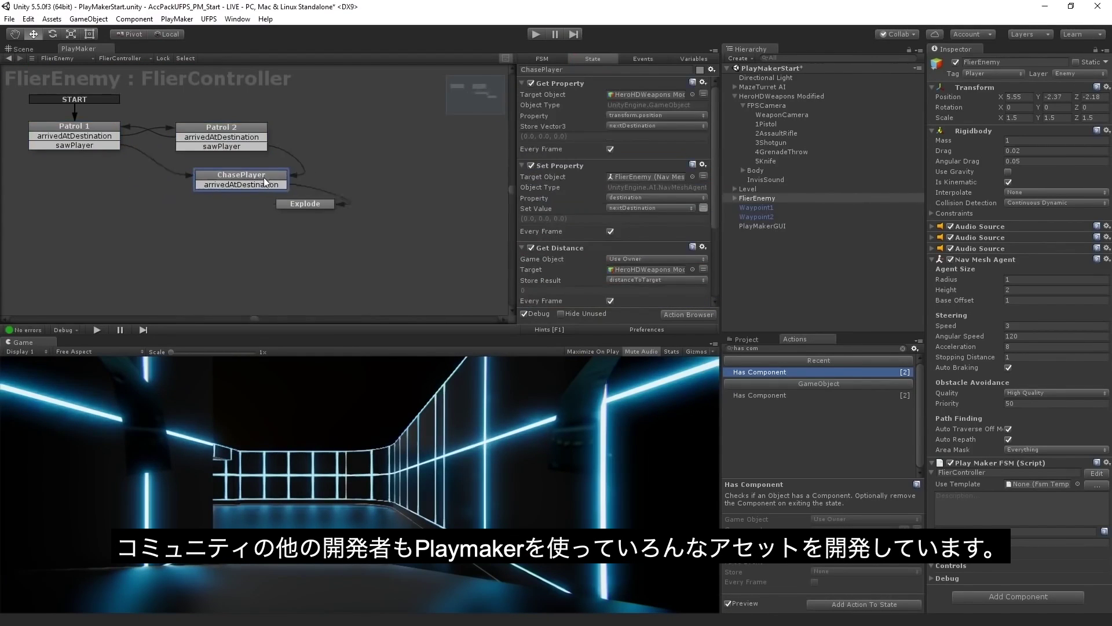
# Connect a sawPlayer transition from Patrol 2 to ChasePlayer, spacing out the ChasePlayer and Explode states, and run the game.
pyautogui.moveTo(305, 203); pyautogui.dragTo(377, 191)
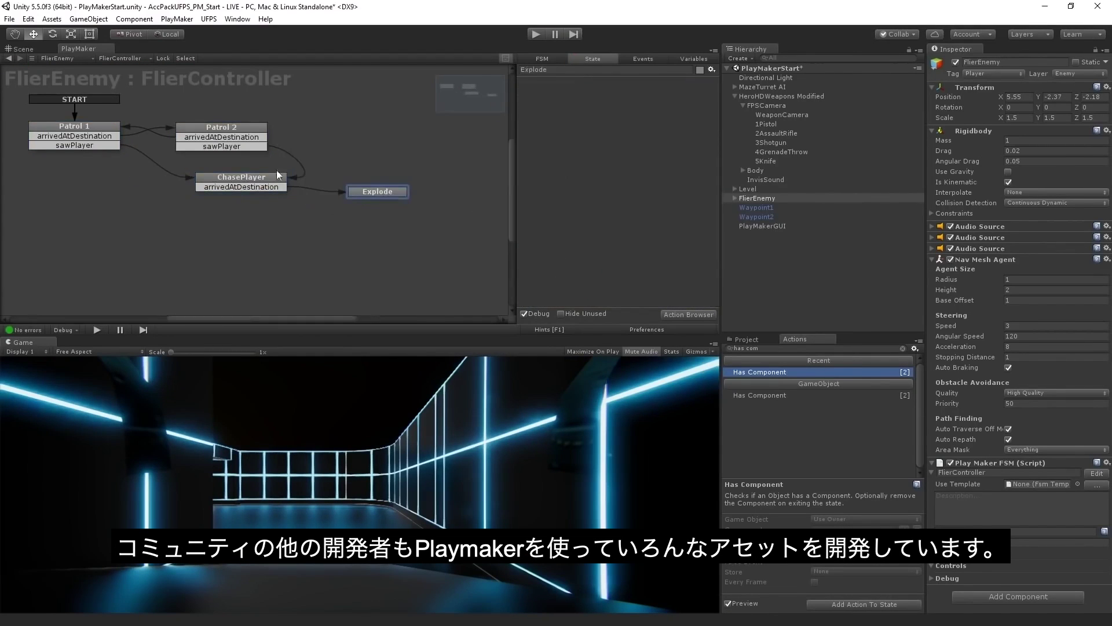
pyautogui.click(391, 134)
pyautogui.hotkey('ctrl', 'p')
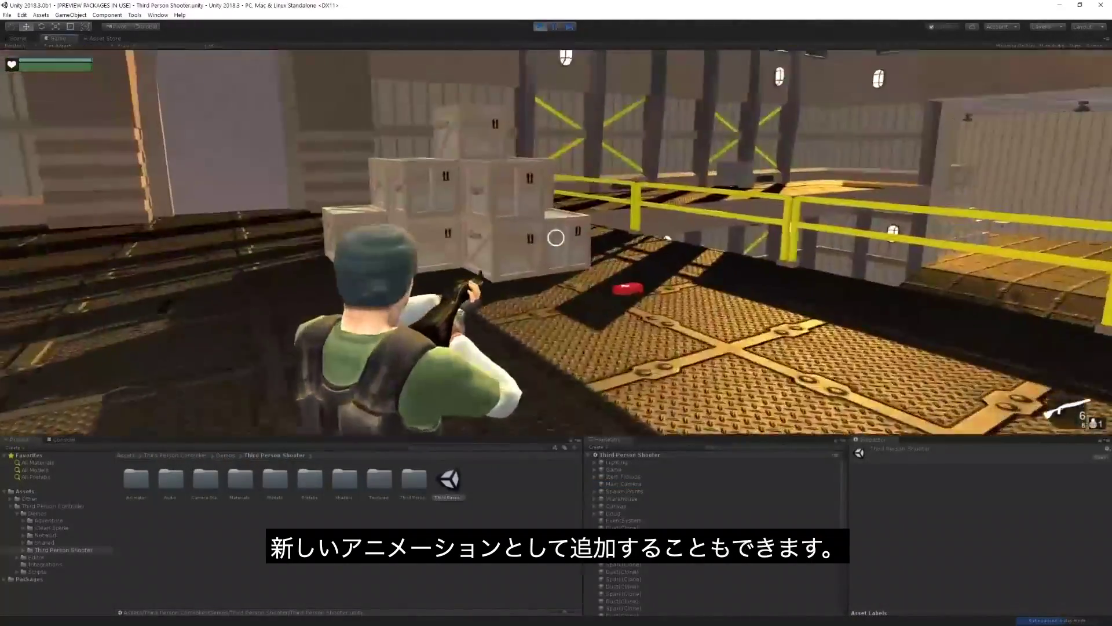
# Playtest the Third Person Shooter scene by shooting at the crates, reloading and running across the platform.
pyautogui.press('w')
pyautogui.click(561, 226)
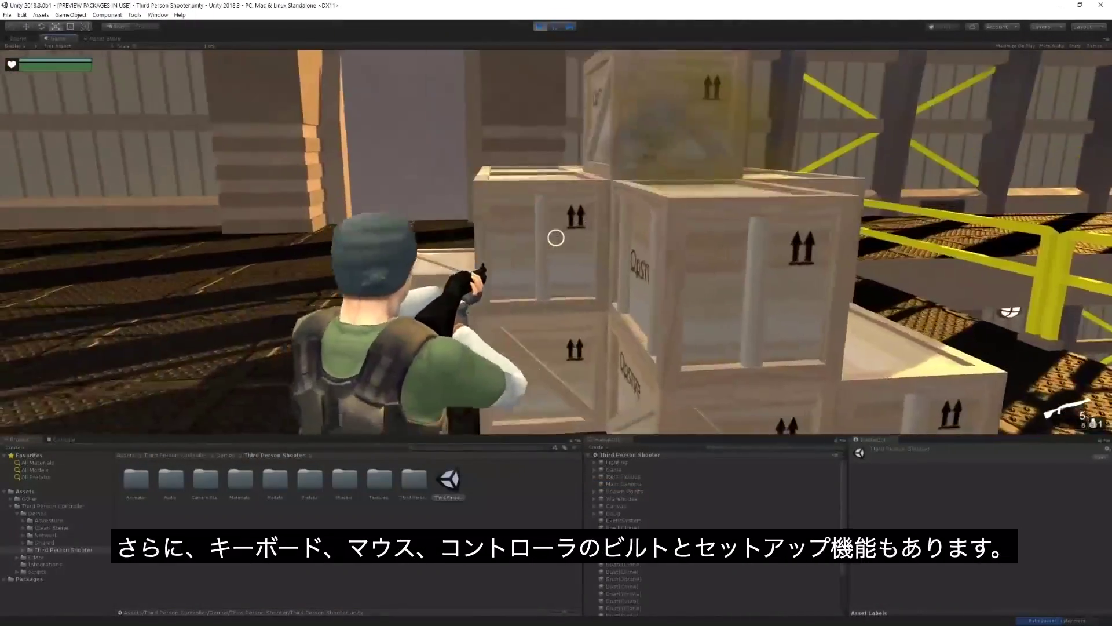
pyautogui.click(556, 238)
pyautogui.press('r')
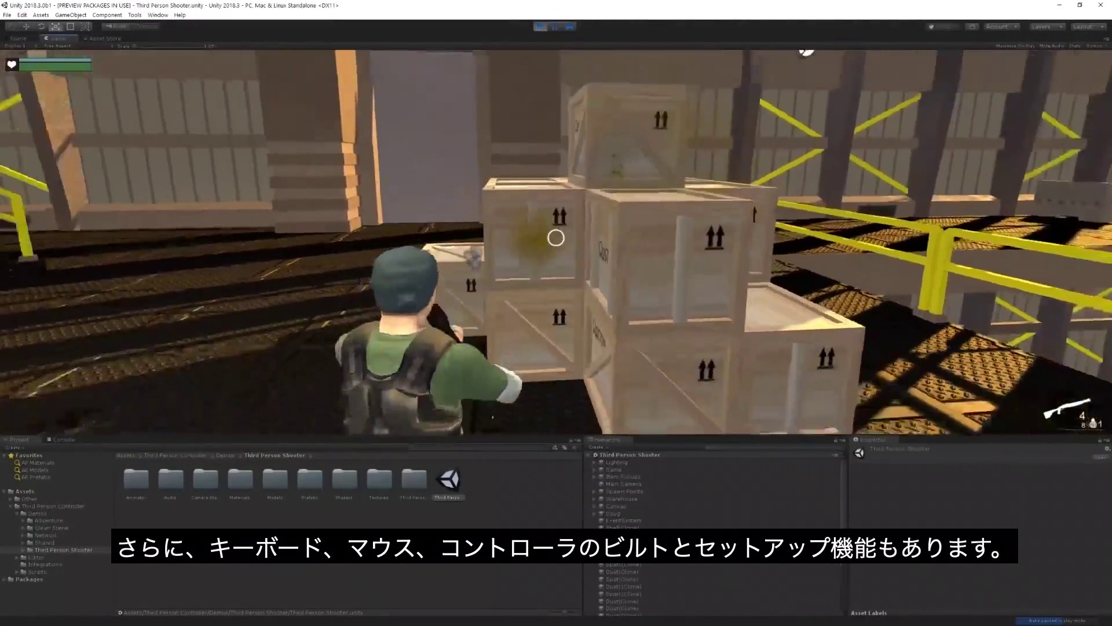
pyautogui.press('w')
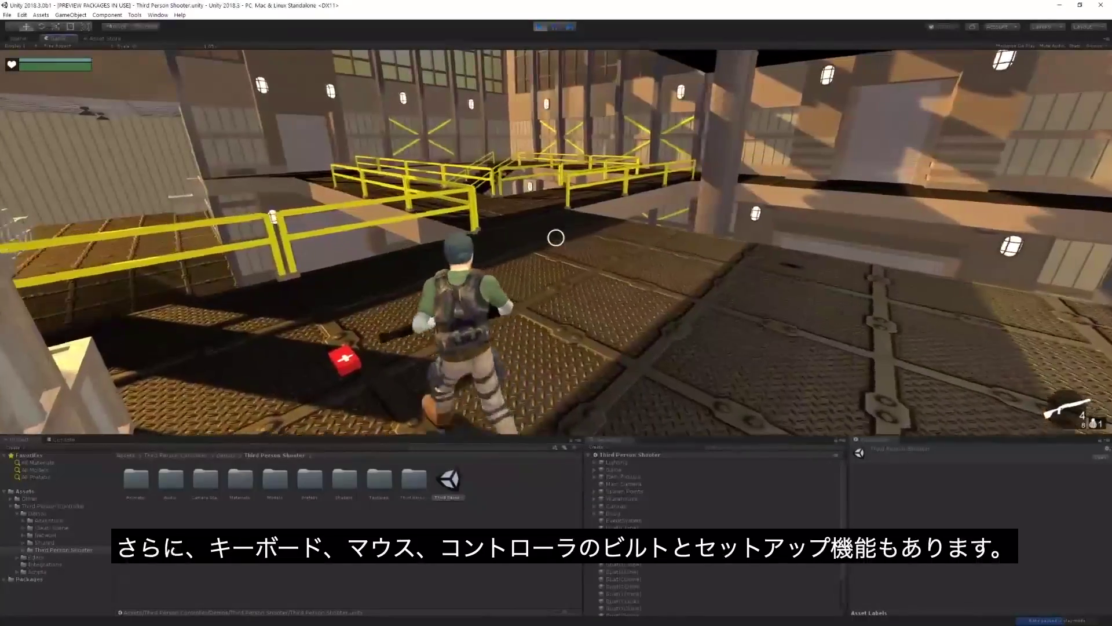
pyautogui.press('w')
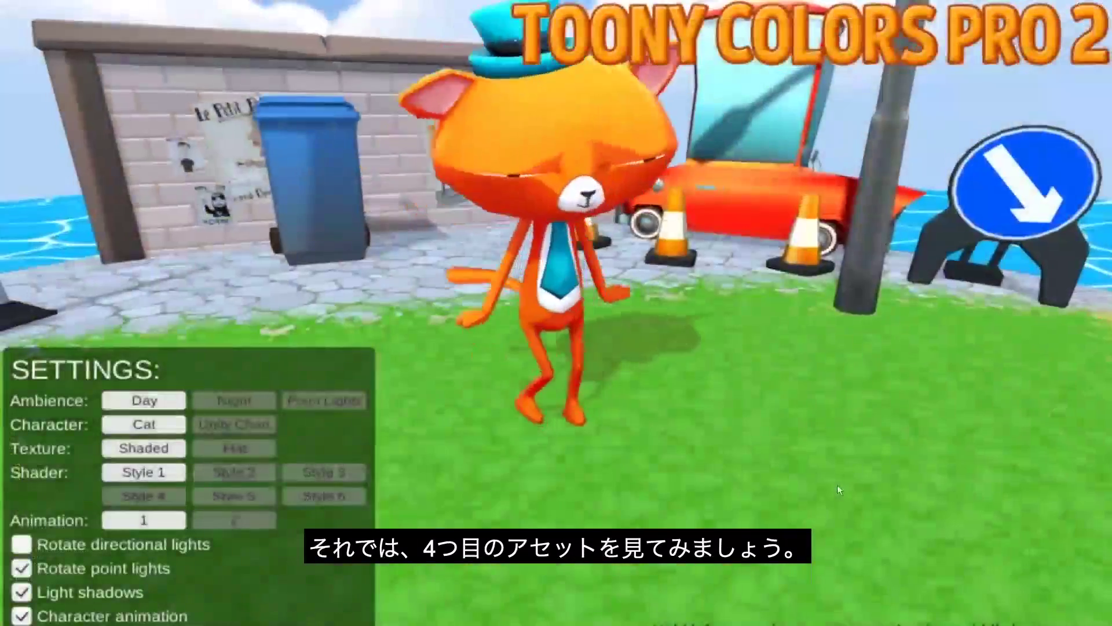
# Compare the Flat and Shaded textures on the cat in the Toony Colors Pro 2 demo.
pyautogui.moveTo(837, 486); pyautogui.dragTo(606, 456)
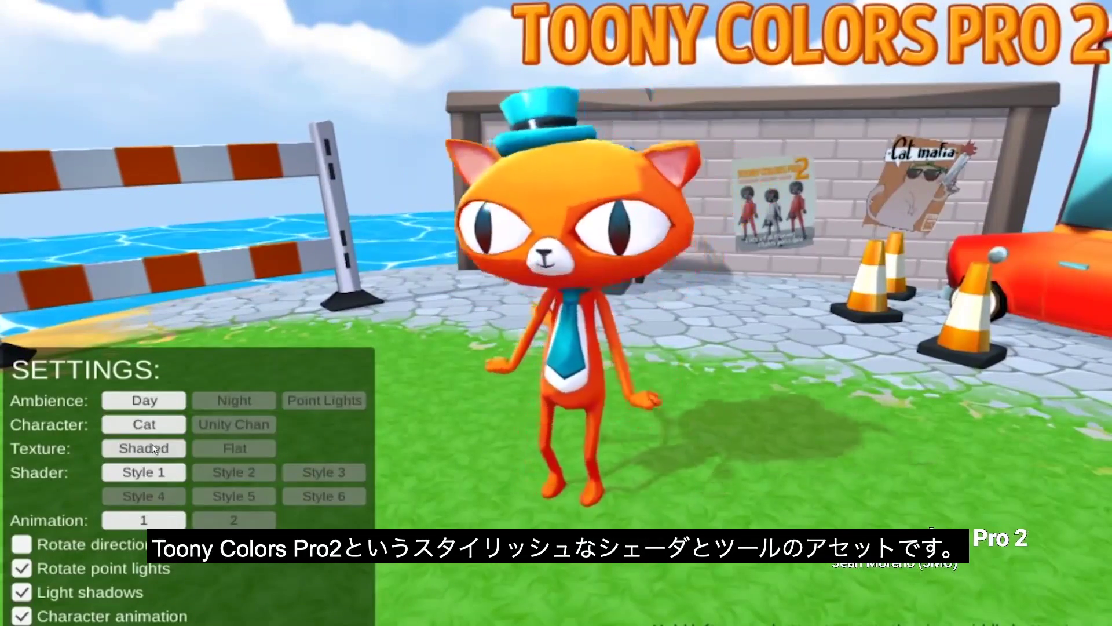
pyautogui.click(226, 447)
pyautogui.click(132, 451)
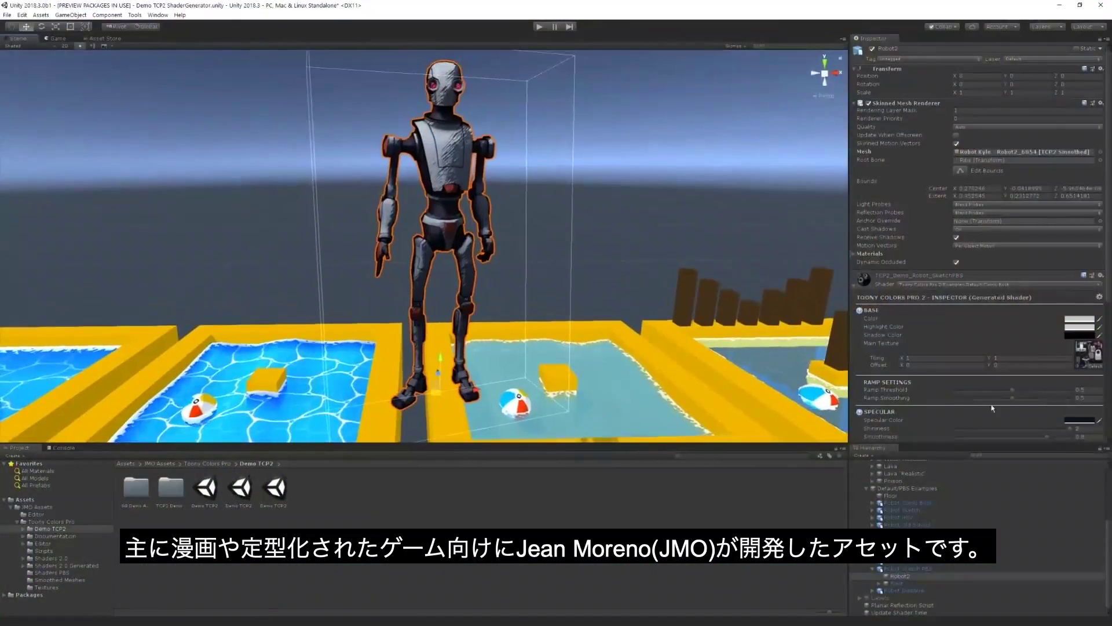
# Tune the sketch robot's material with ramp threshold about 0.2, ramp smoothing 1, shininess 0 and smoothness 1.
pyautogui.moveTo(1030, 394)
pyautogui.mouseDown()
pyautogui.moveTo(970, 391)
pyautogui.moveTo(1068, 399)
pyautogui.mouseUp()
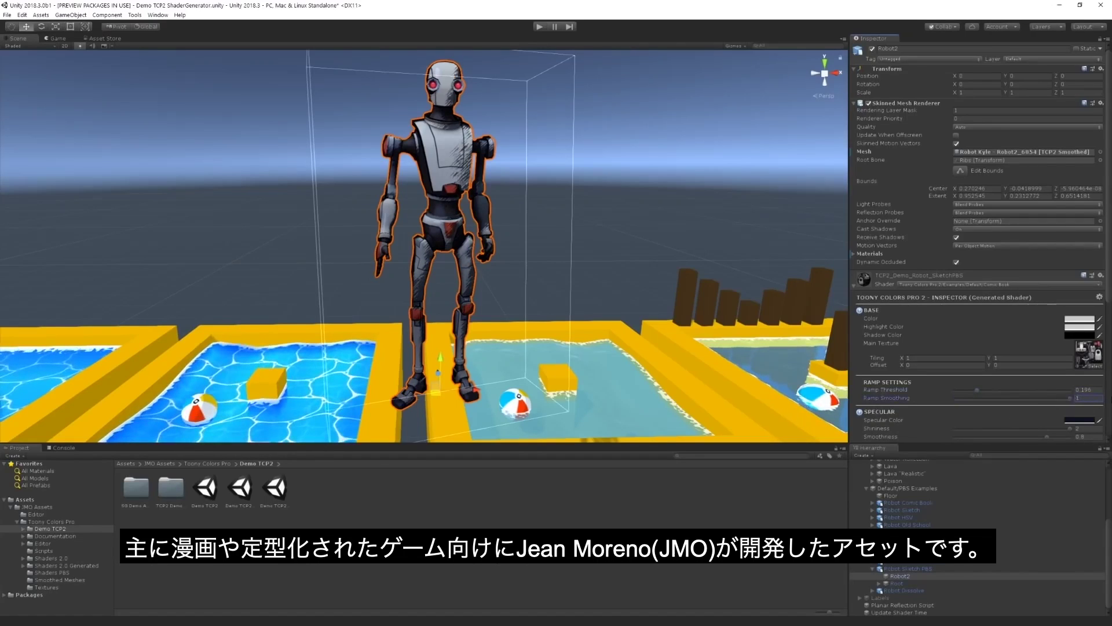
pyautogui.scroll(-3, 970, 406)
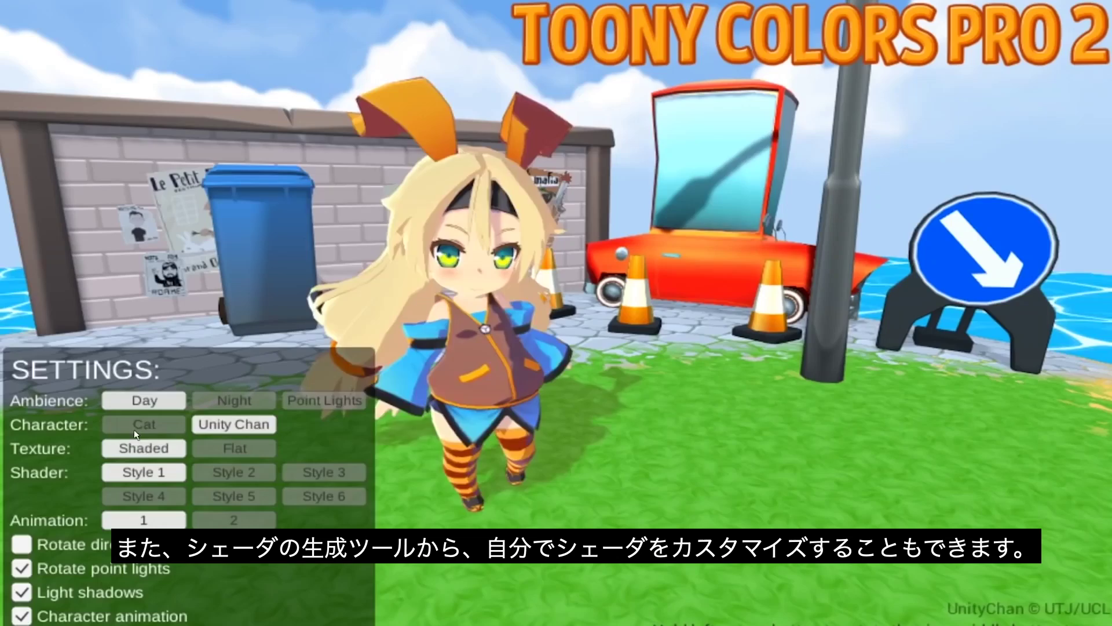
# Compare shader Style 3 and Style 2 on the cat character in the Toony Colors Pro 2 demo.
pyautogui.click(144, 424)
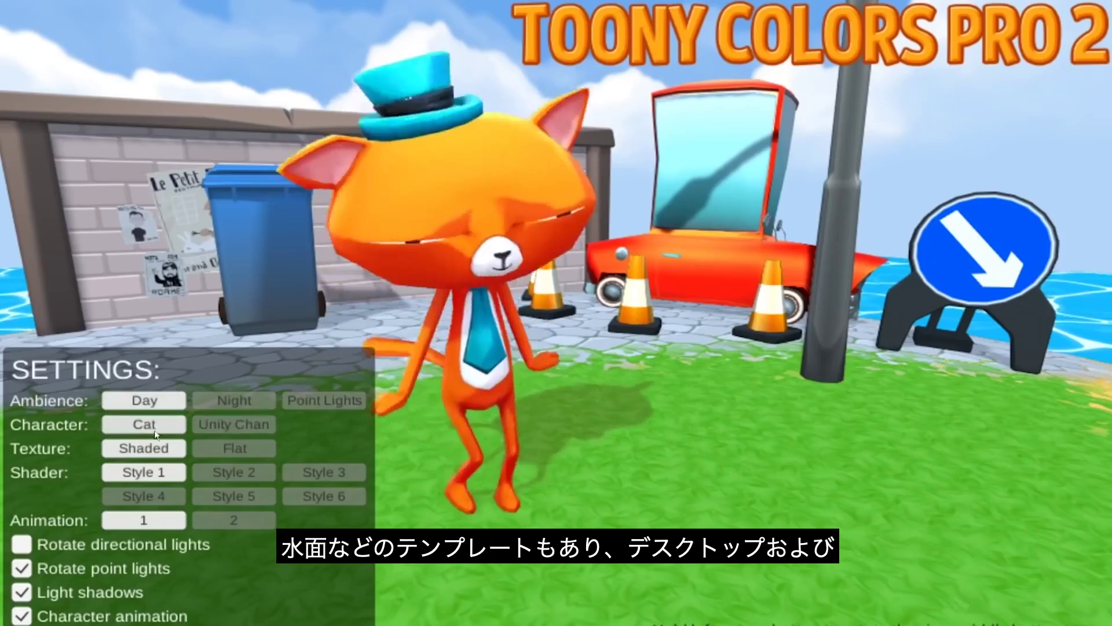
pyautogui.click(270, 473)
pyautogui.click(299, 471)
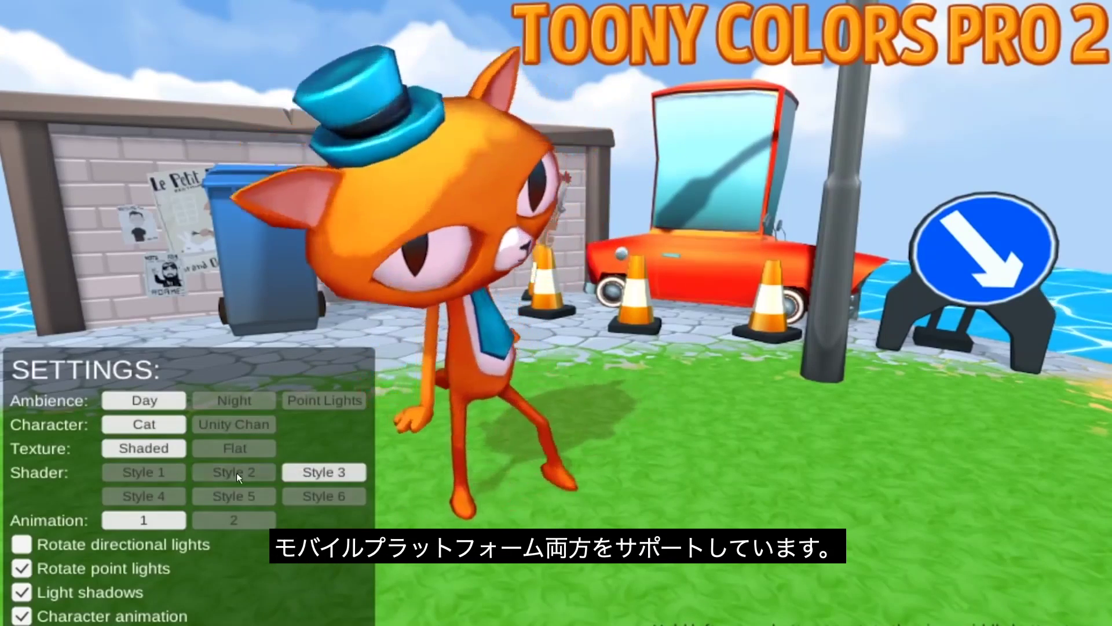
pyautogui.click(237, 473)
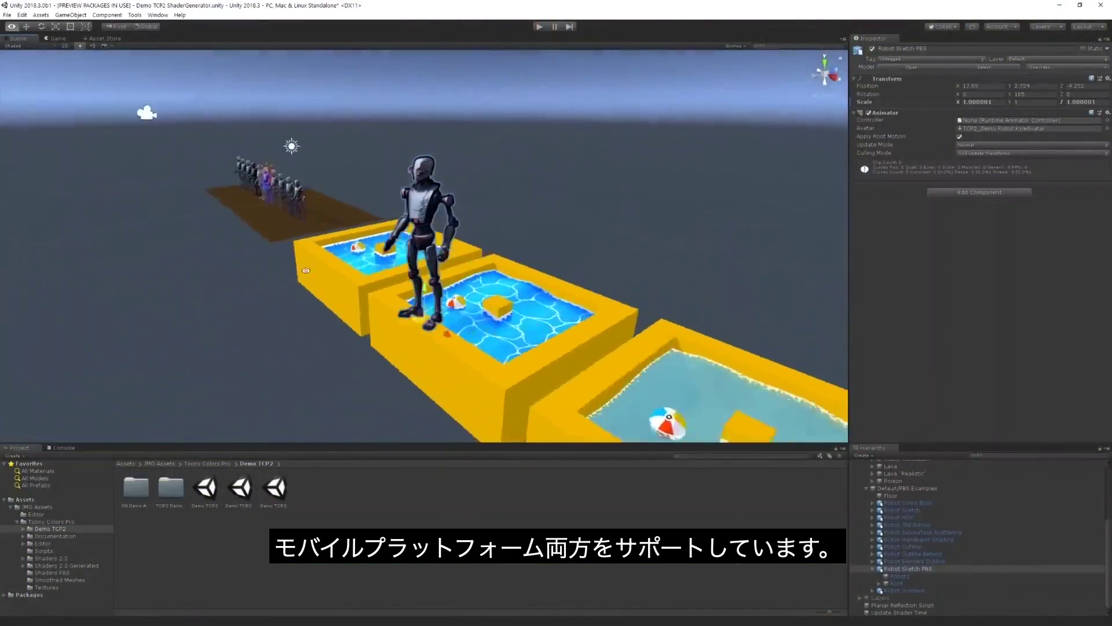
# Browse the Toony Colors Pro 2 example and default shaders available for the sketch robot's material.
pyautogui.keyDown('alt'); pyautogui.moveTo(306, 271); pyautogui.dragTo(597, 243); pyautogui.keyUp('alt')
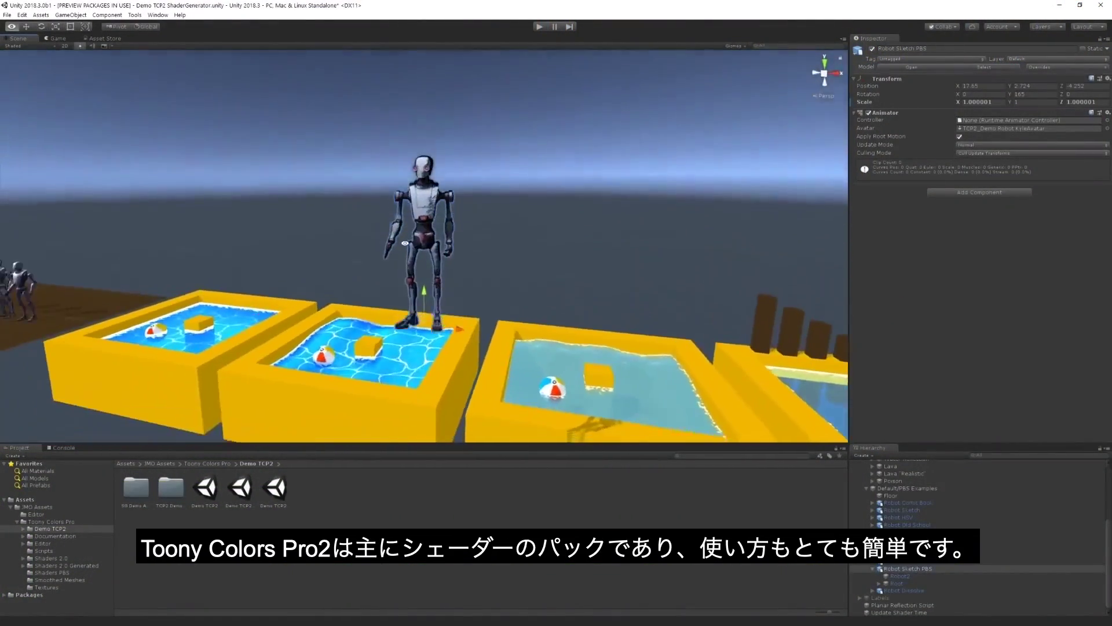
pyautogui.keyDown('alt'); pyautogui.moveTo(405, 243); pyautogui.dragTo(515, 242); pyautogui.keyUp('alt')
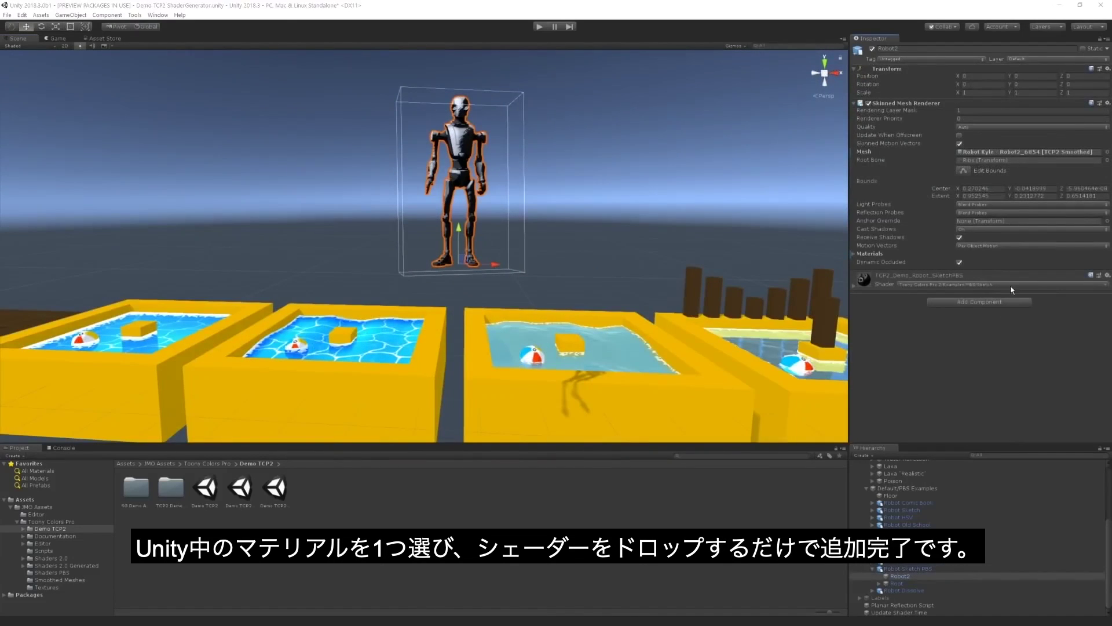
pyautogui.click(1011, 285)
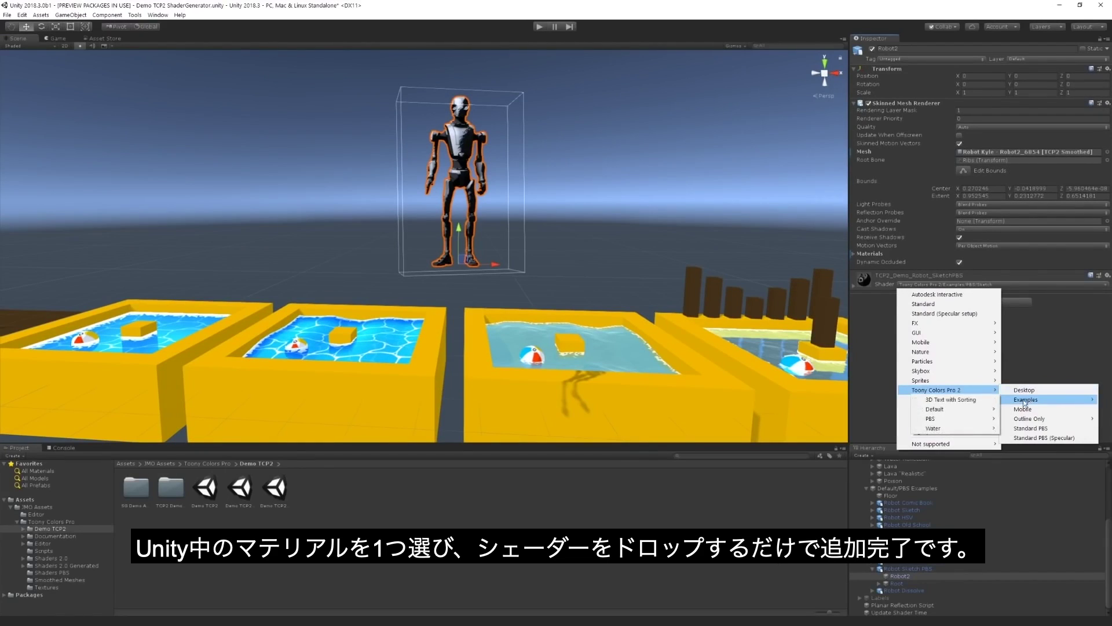
pyautogui.moveTo(954, 409)
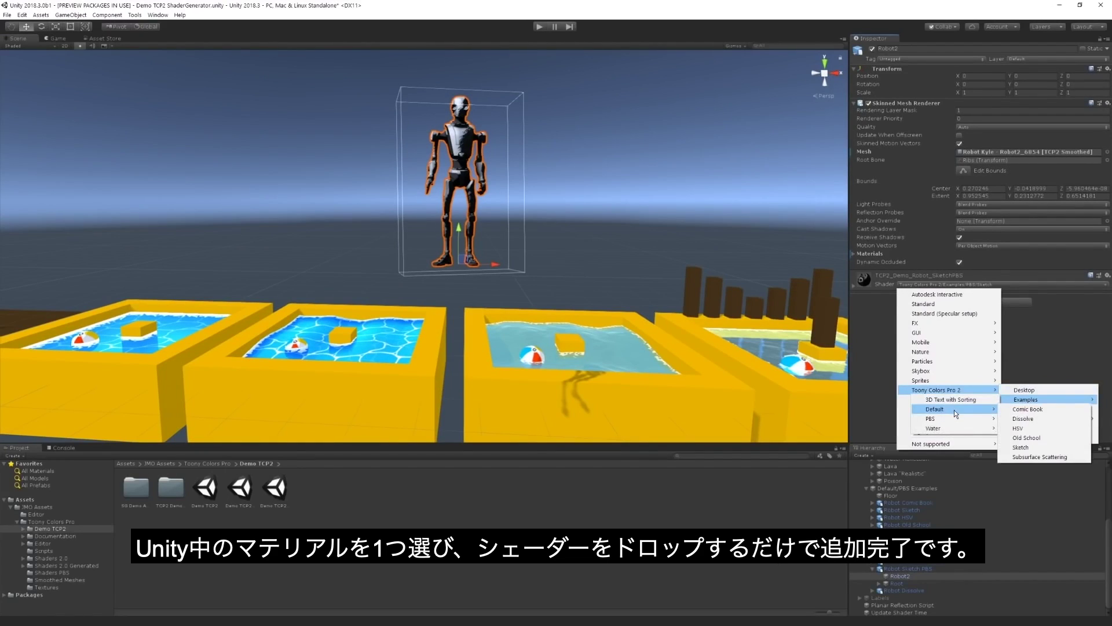
# Open the Toony Colors Pro 2 Shader Generator and enlarge its window.
pyautogui.click(133, 16)
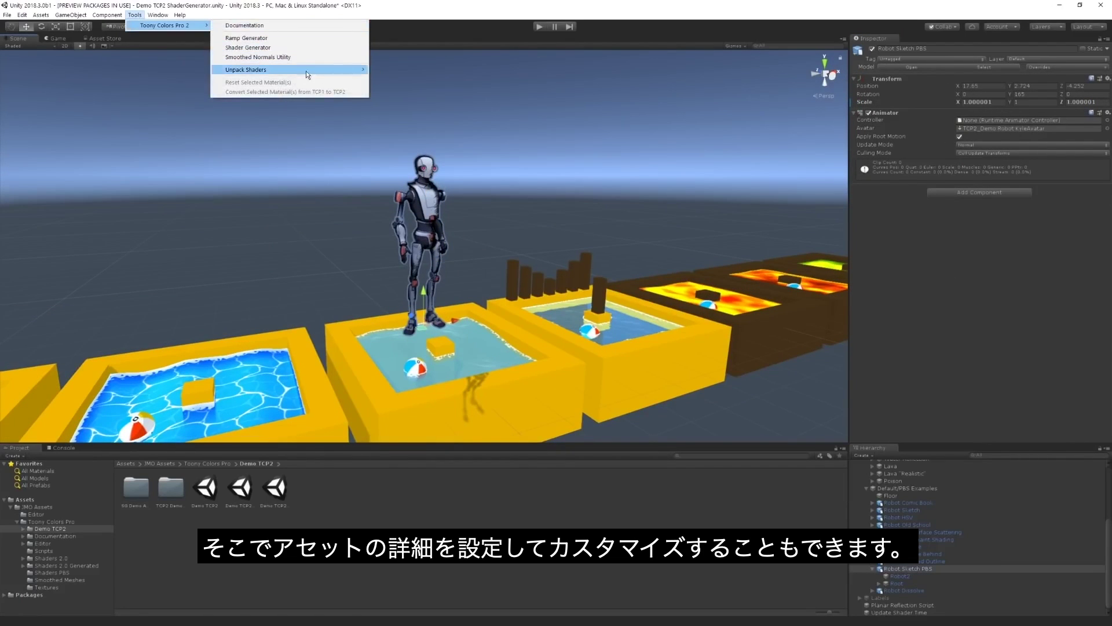
pyautogui.click(320, 52)
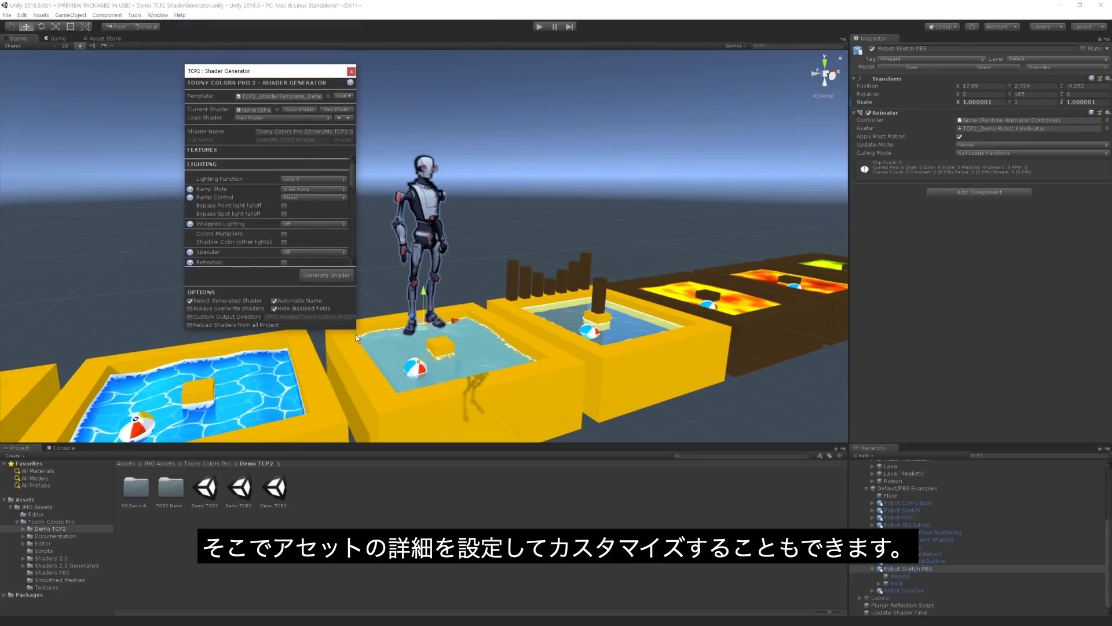
pyautogui.moveTo(356, 332); pyautogui.dragTo(412, 372)
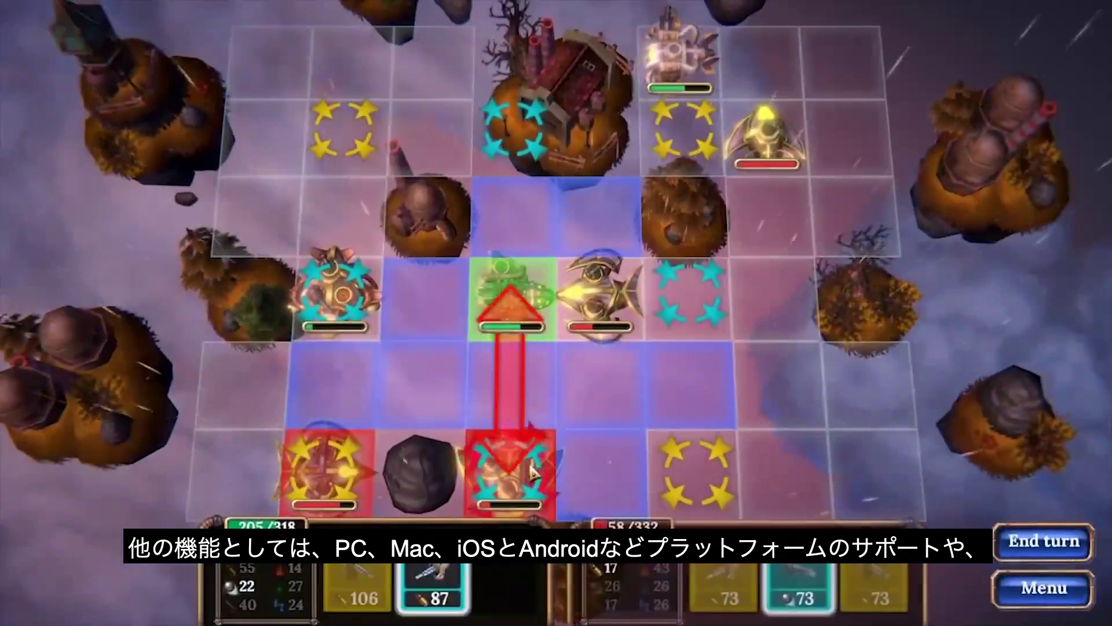
# Attack the targeted enemy ships on the battle grid, using the round airship beside the small ship for the last attack.
pyautogui.click(534, 472)
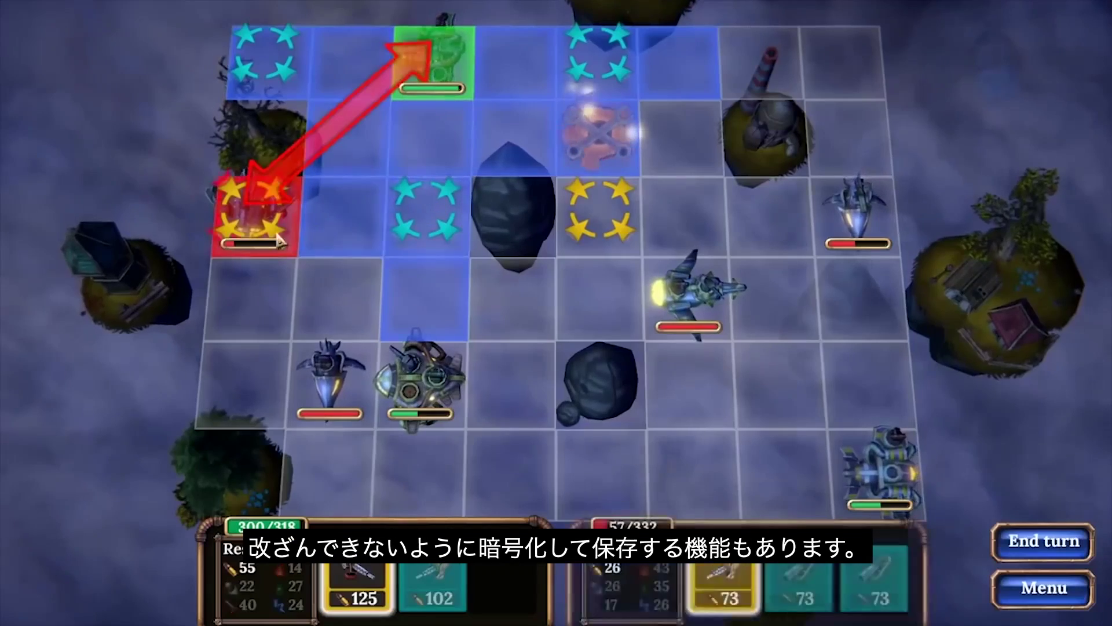
pyautogui.click(282, 251)
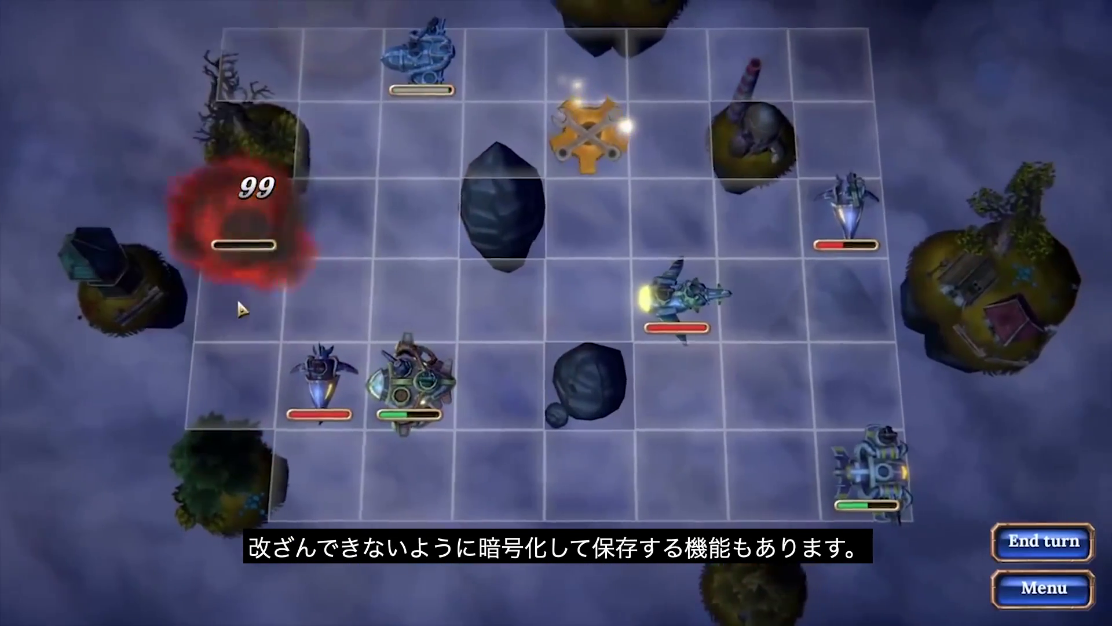
pyautogui.click(409, 371)
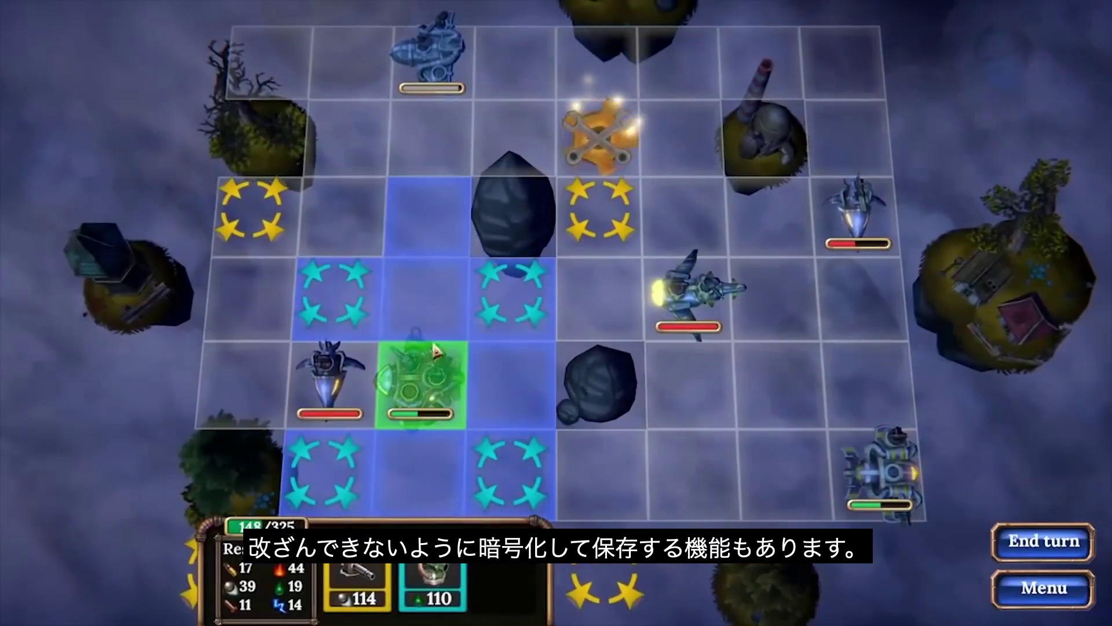
pyautogui.click(345, 382)
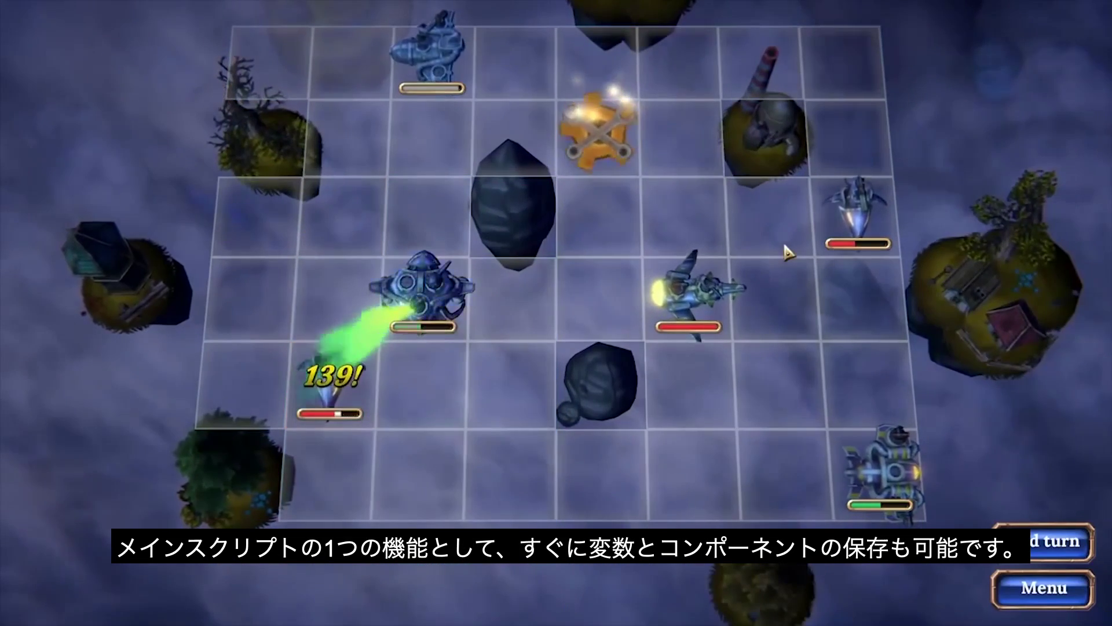